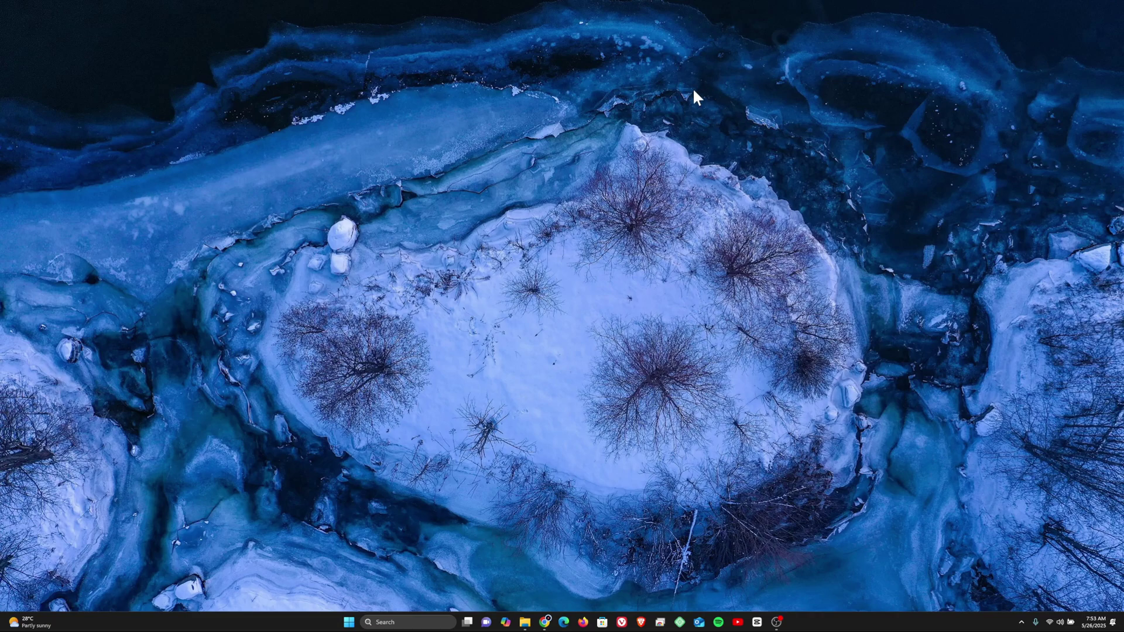
# Search Start for 'ad' to find 'Adjust the appearance and performance of Windows'.
pyautogui.press('super')
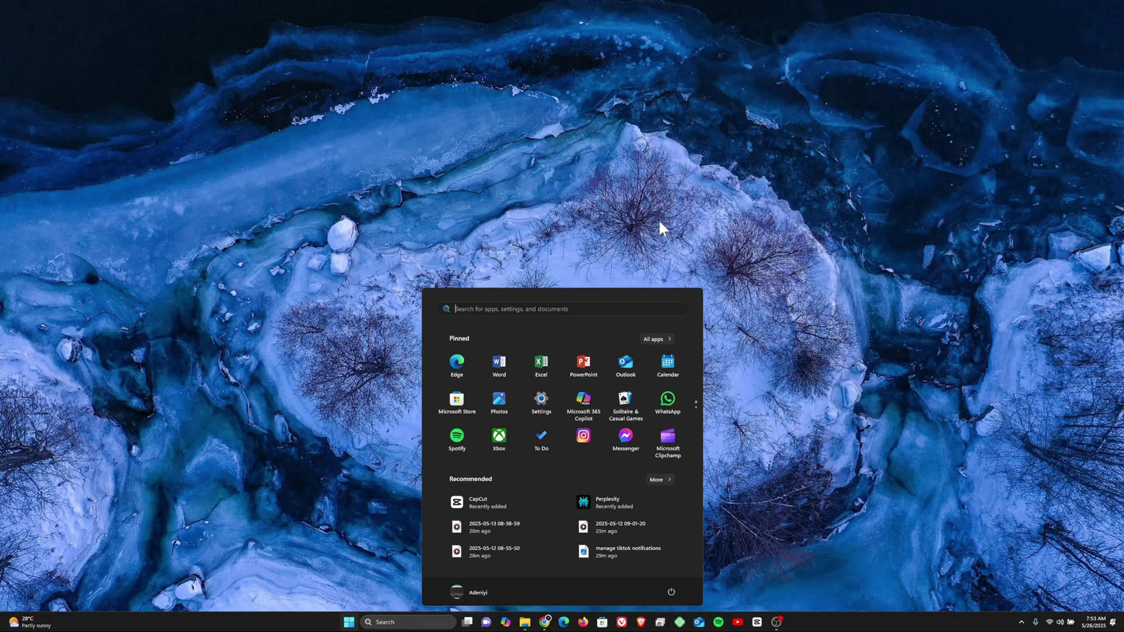
pyautogui.write('ad')
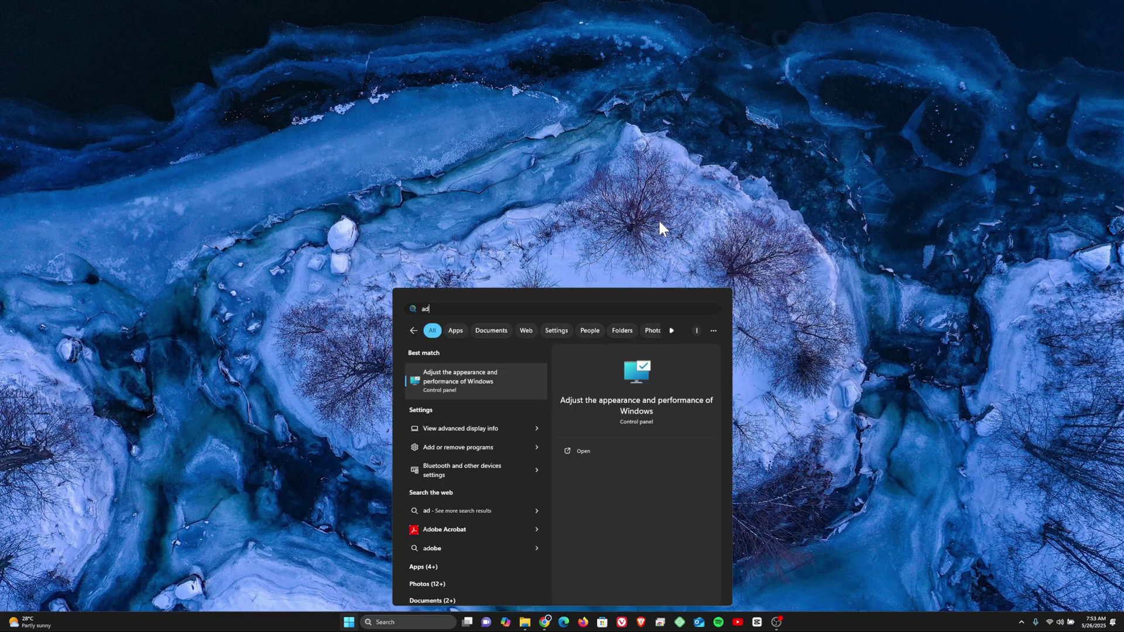
# Enable 'Smooth edges of screen fonts' in Performance Options Visual Effects and apply it.
pyautogui.click(494, 380)
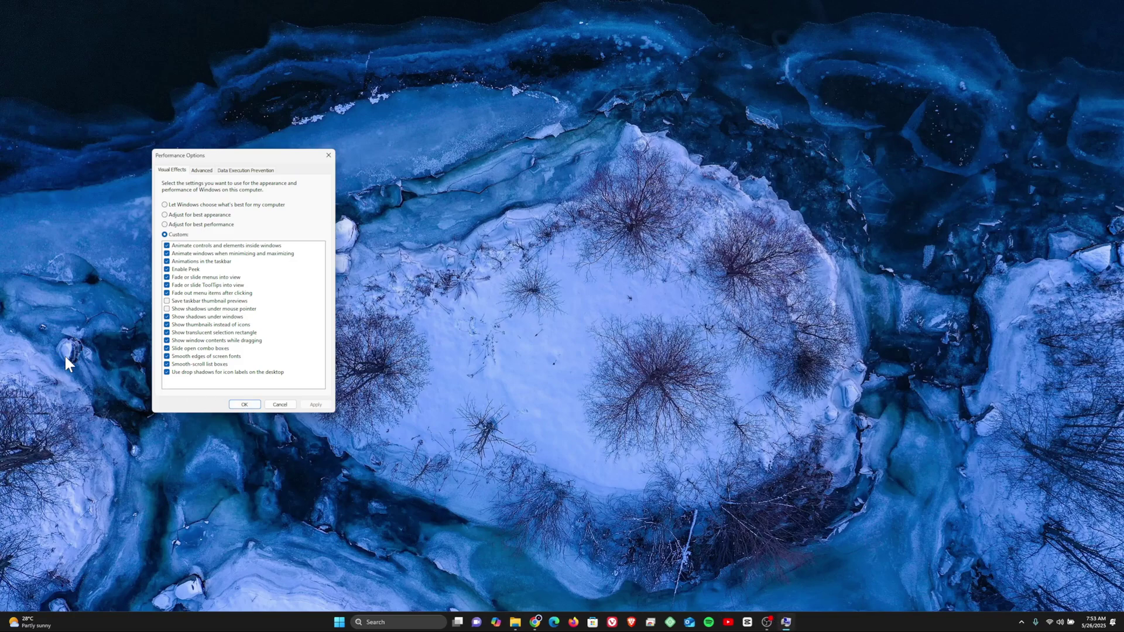
pyautogui.click(178, 358)
pyautogui.click(316, 405)
pyautogui.click(246, 405)
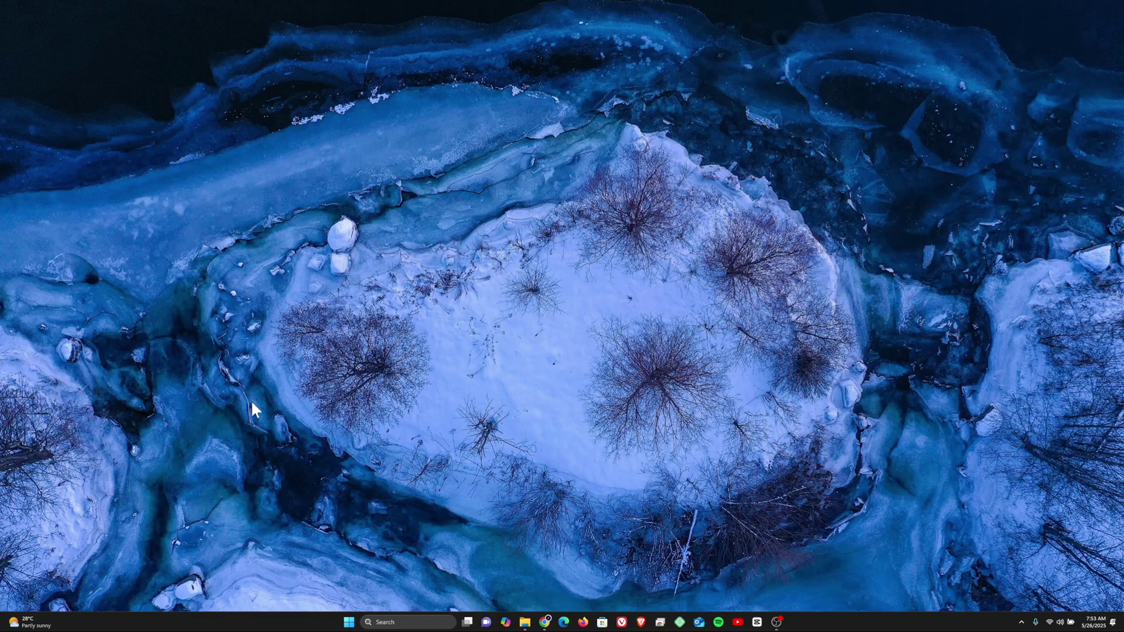
# Search Start for 'clear ty' and open 'Adjust ClearType text' in Fonts settings.
pyautogui.press('super')
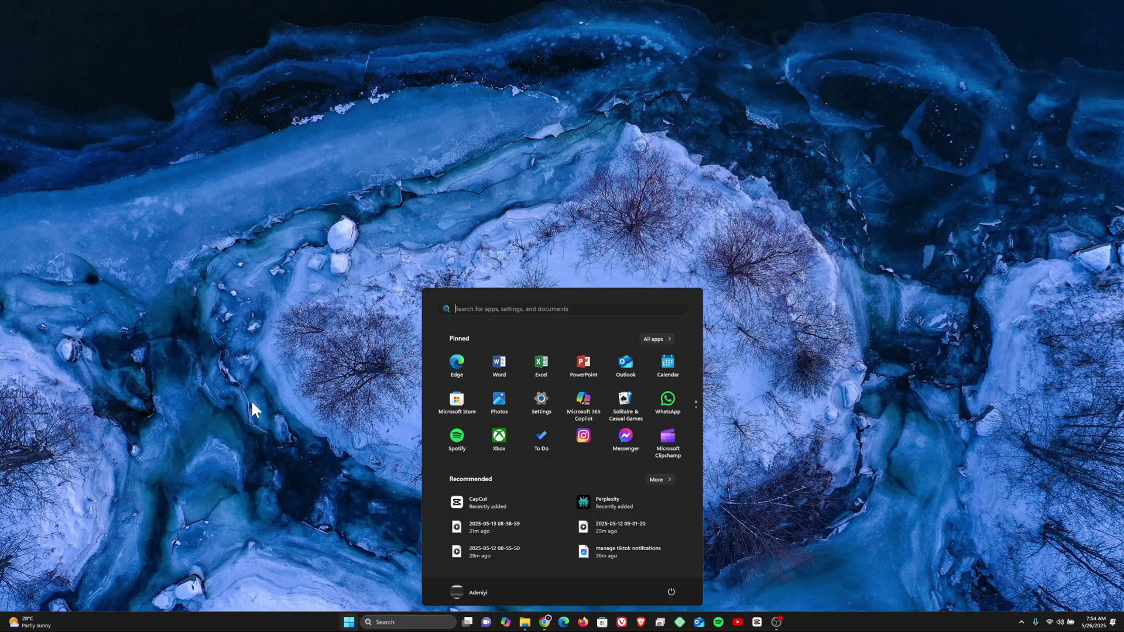
pyautogui.write('dear')
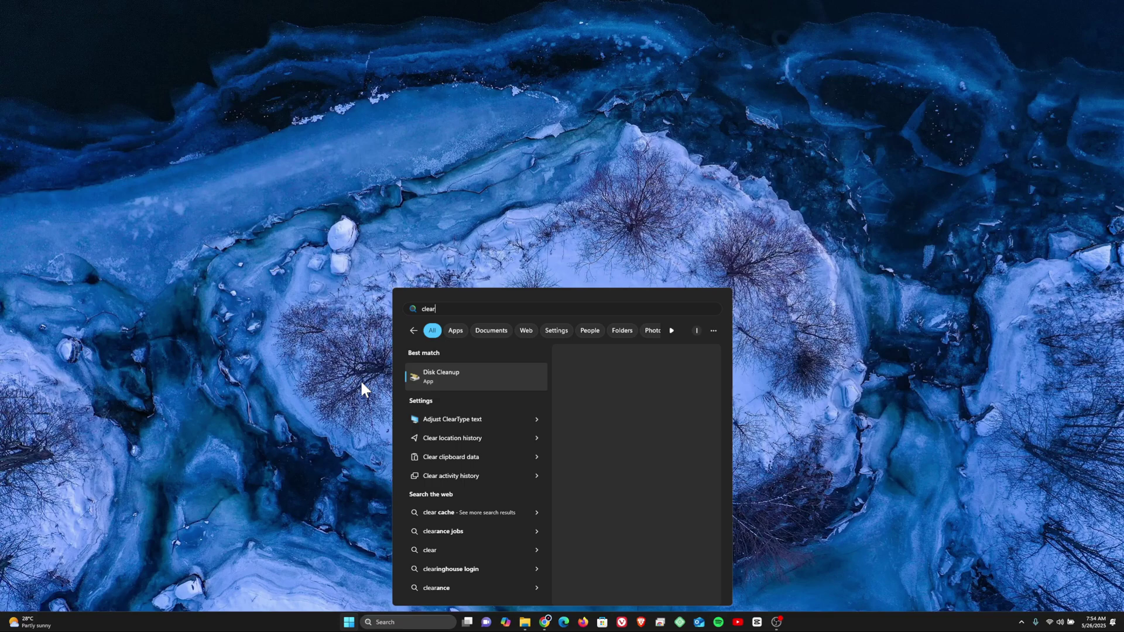
pyautogui.write(' ty')
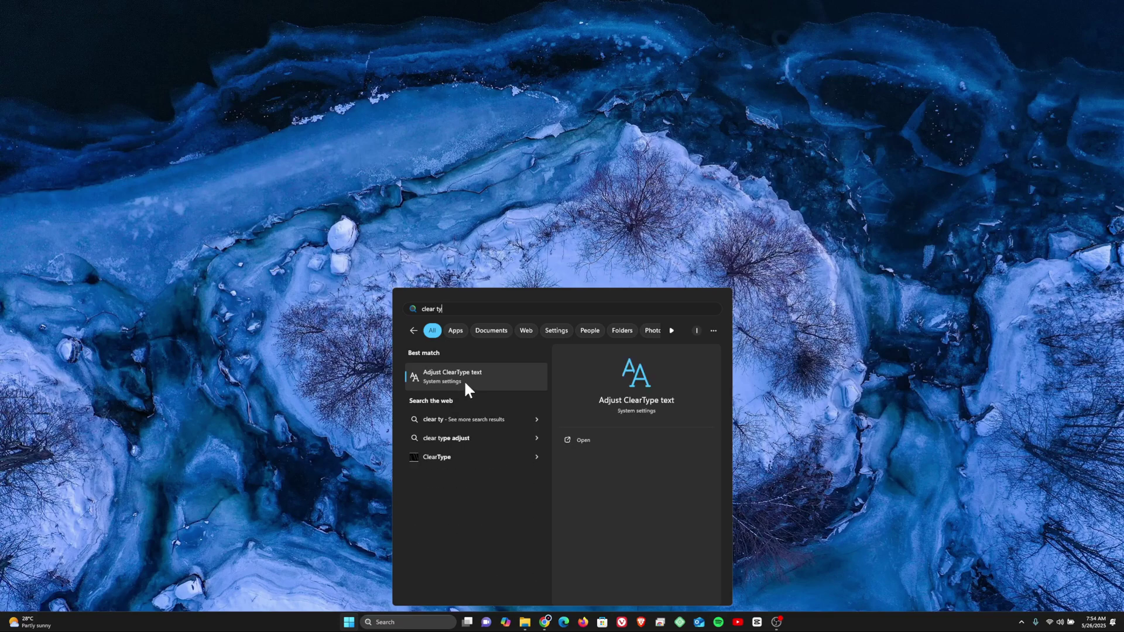
pyautogui.press('Return')
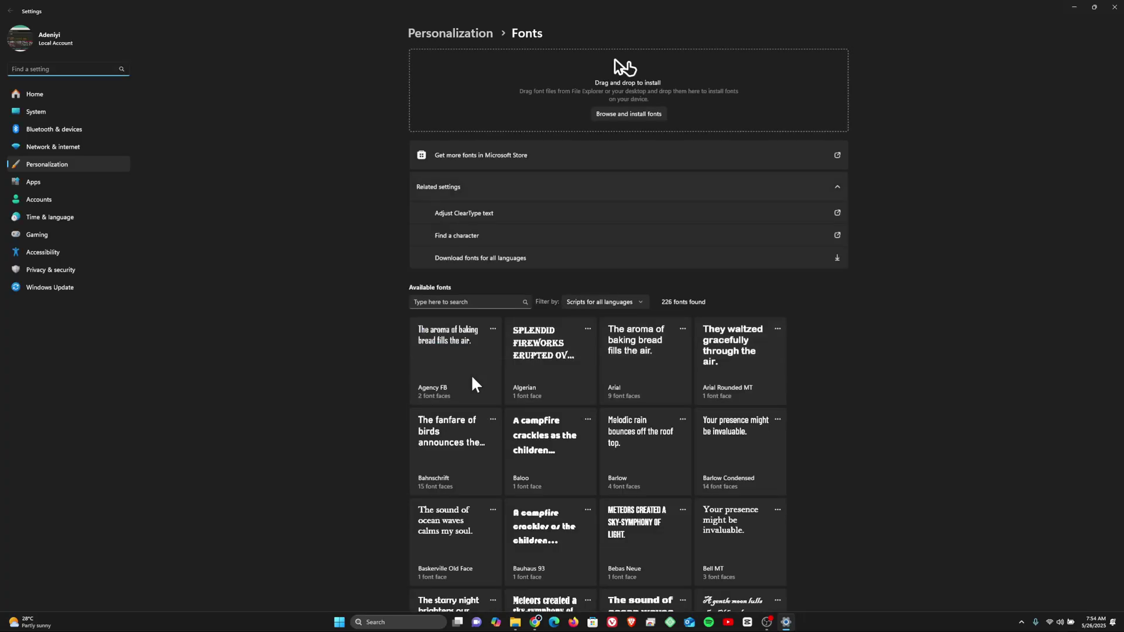
# Launch ClearType Text Tuner with ClearType on and confirm the native resolution.
pyautogui.click(484, 214)
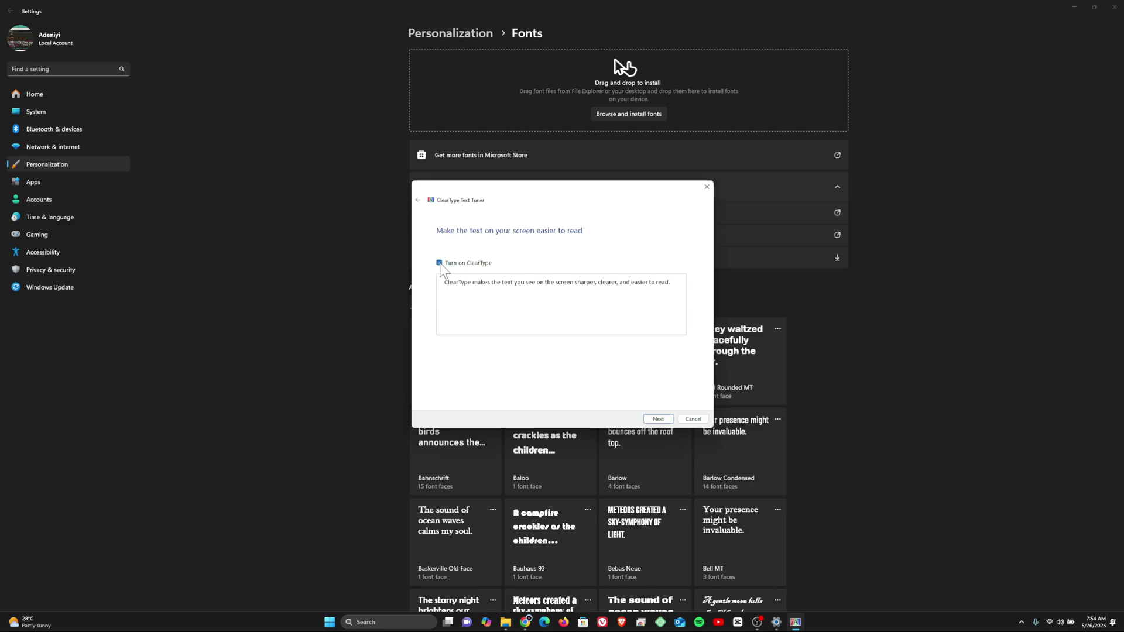
pyautogui.click(658, 419)
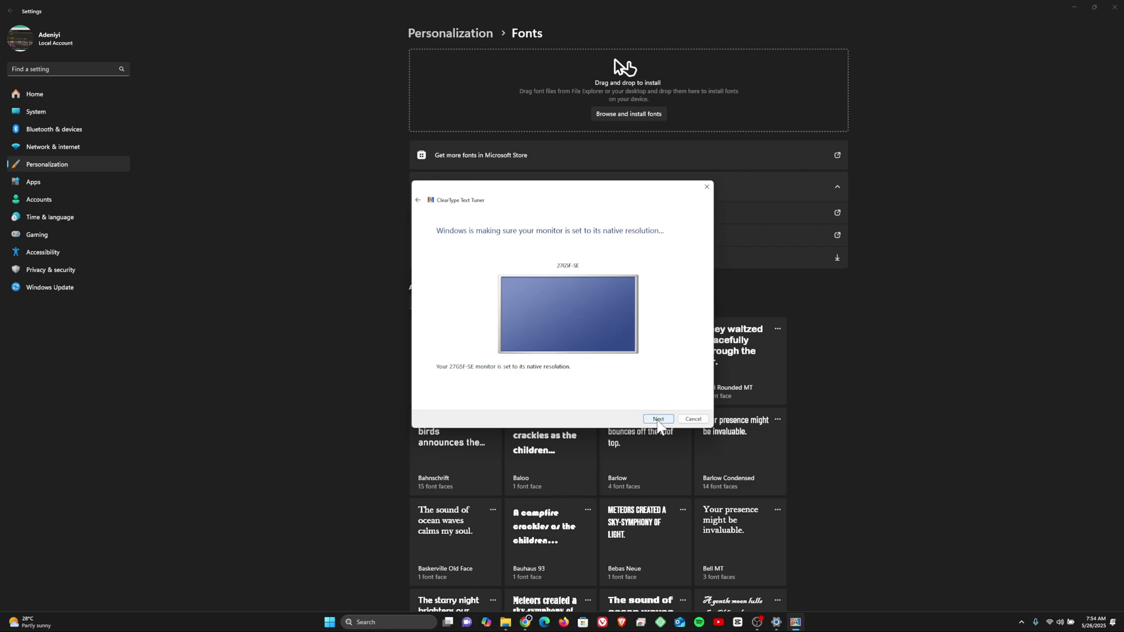
pyautogui.click(658, 419)
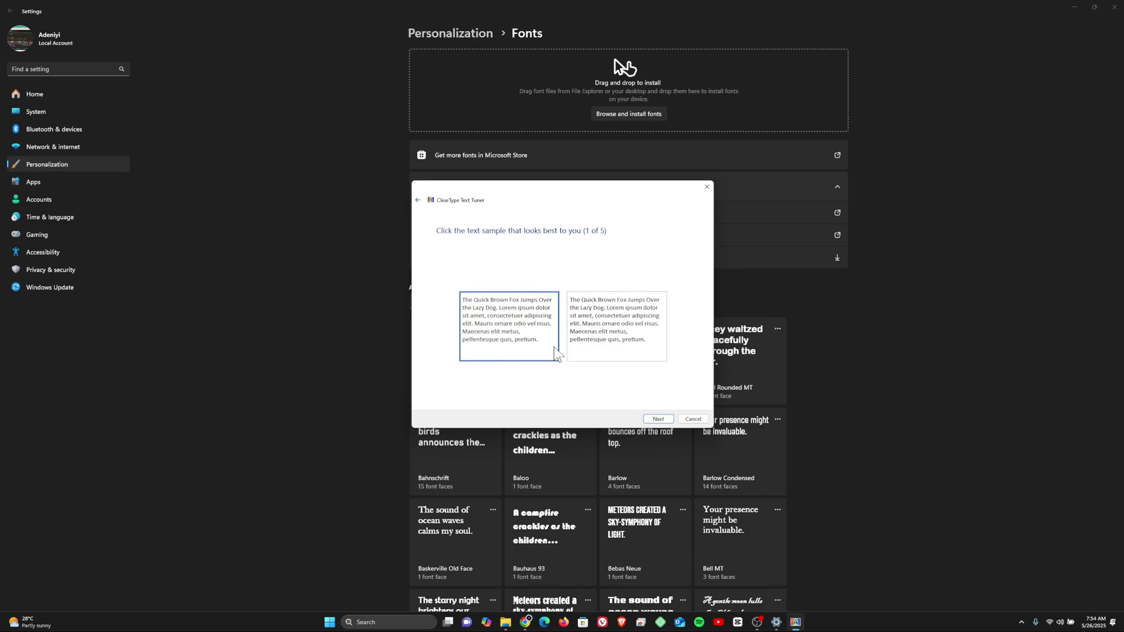
# Answer all five comparisons, choosing the right-hand sample first and bottom-right last.
pyautogui.click(614, 346)
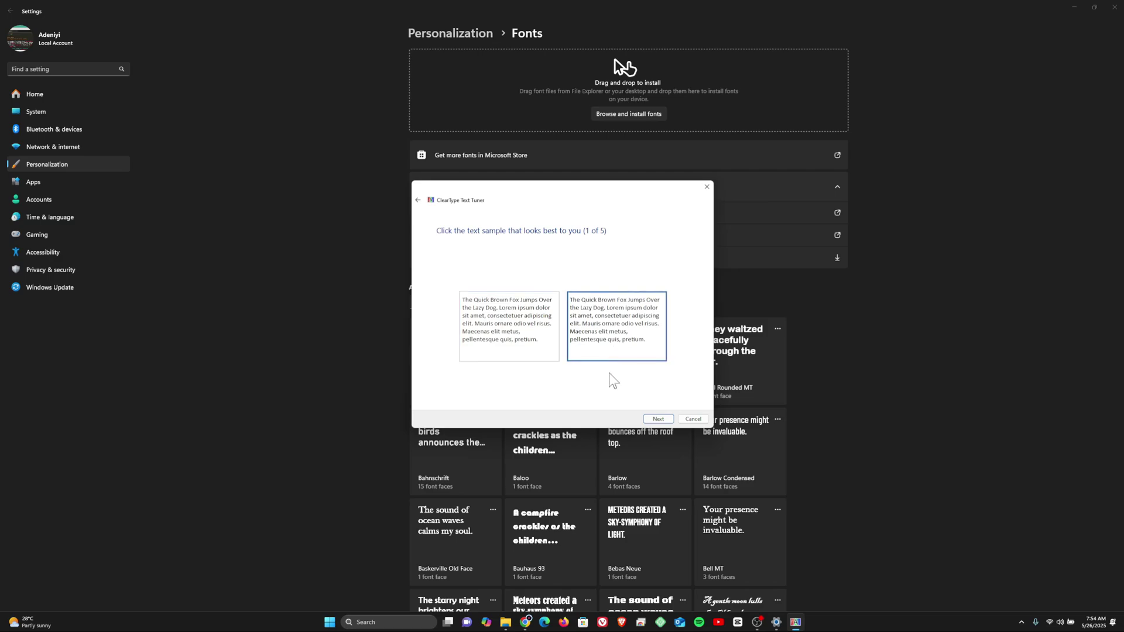
pyautogui.click(658, 419)
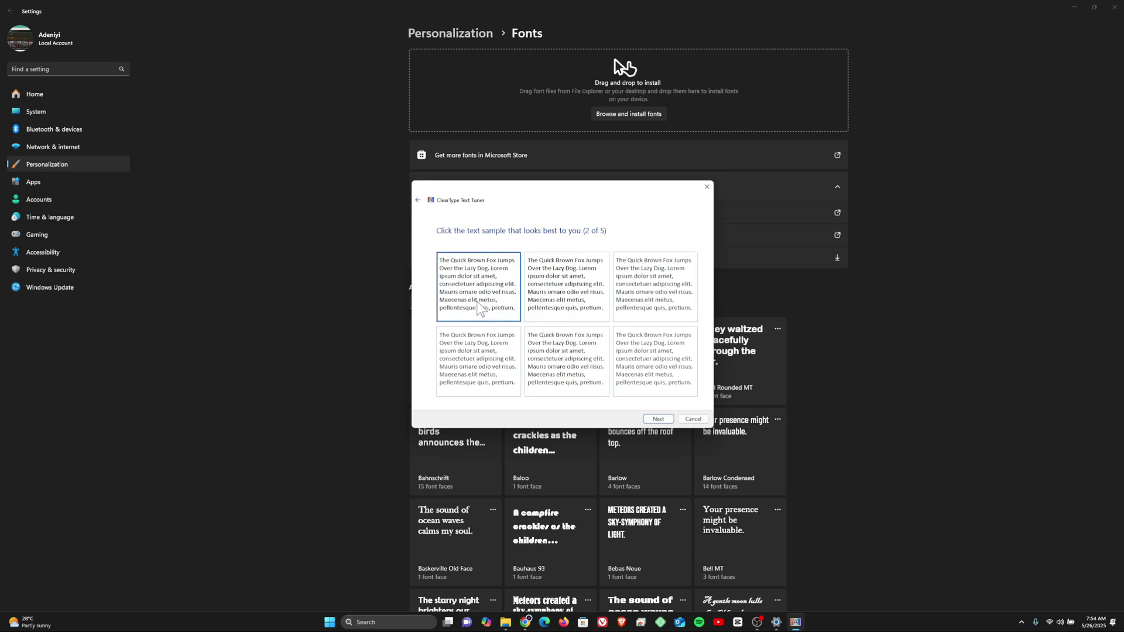
pyautogui.click(658, 419)
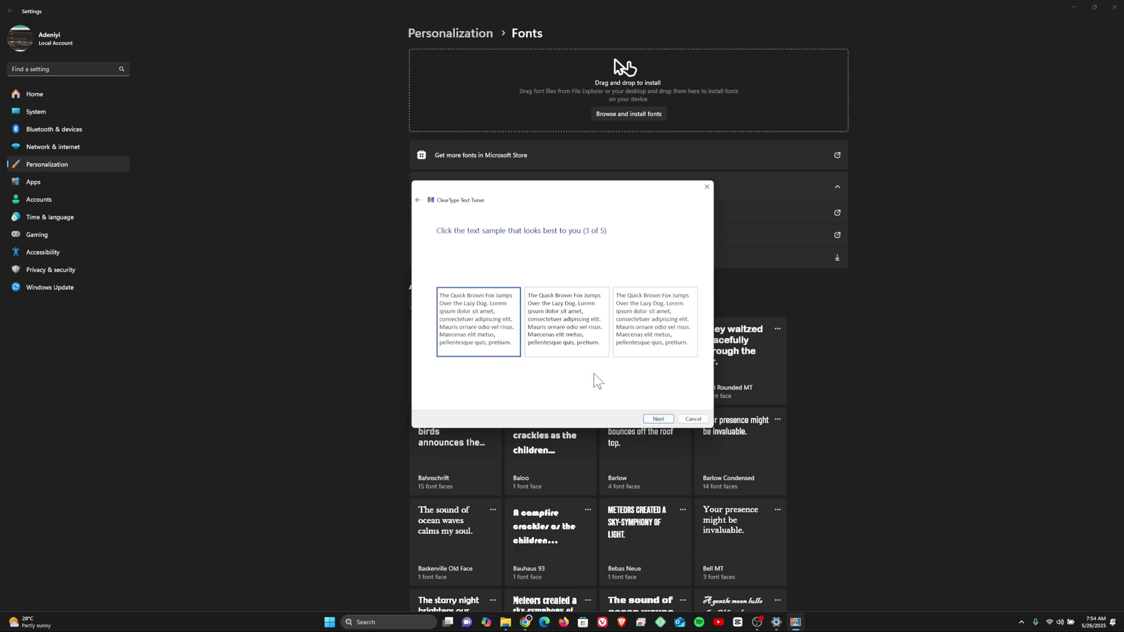
pyautogui.click(659, 419)
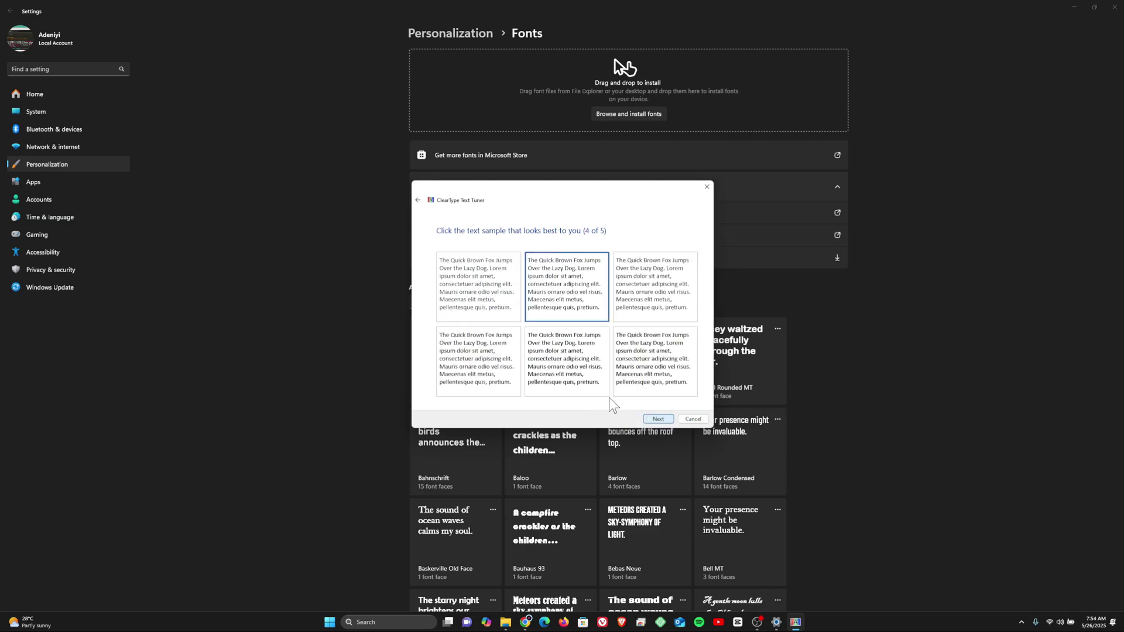
pyautogui.click(658, 418)
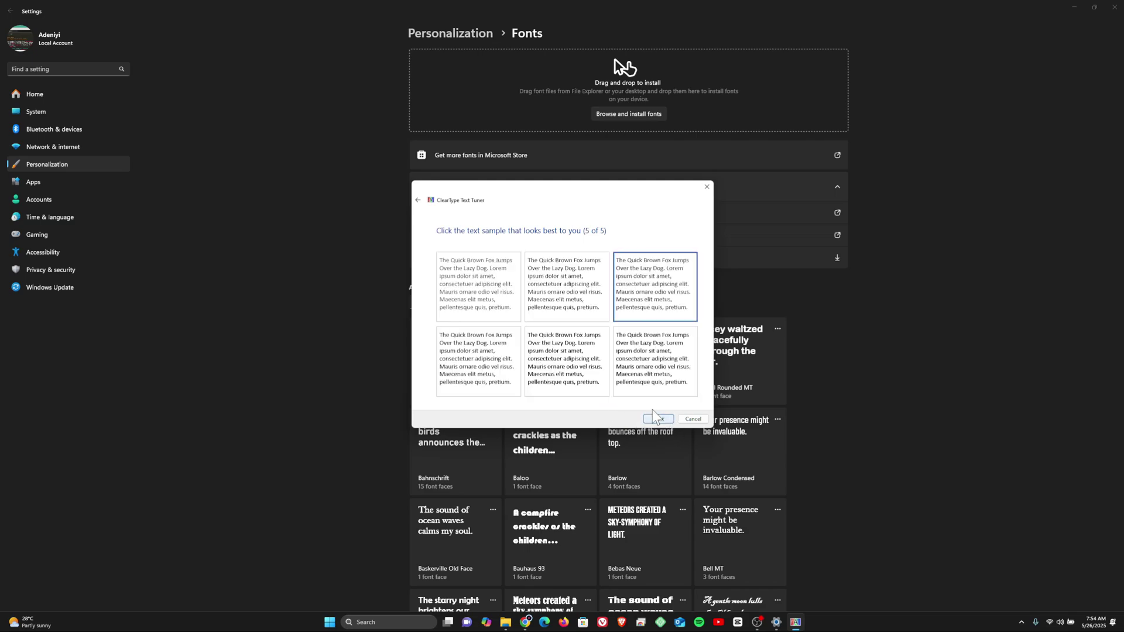
pyautogui.click(638, 370)
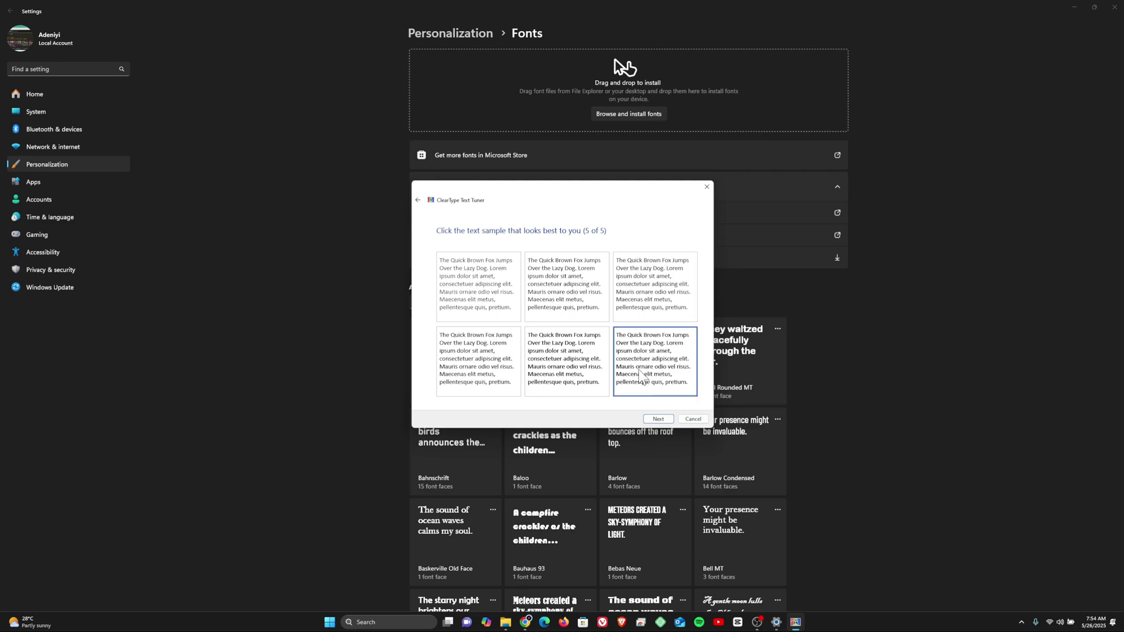
pyautogui.click(659, 419)
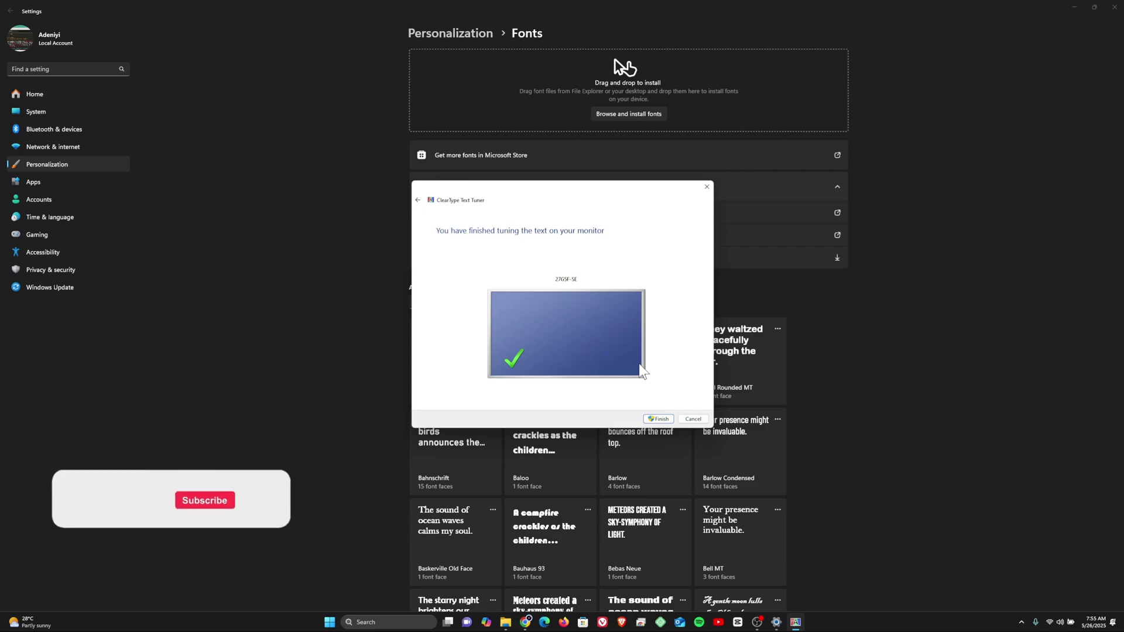
# Finish ClearType Text Tuner, saving the tuned settings and returning to Fonts settings.
pyautogui.click(658, 419)
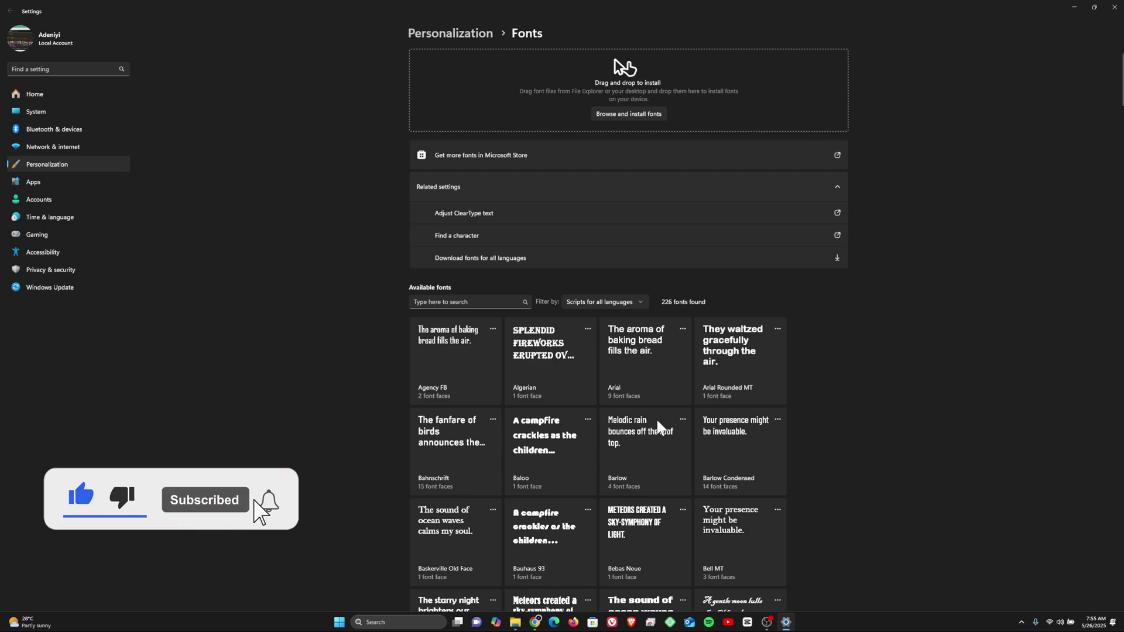